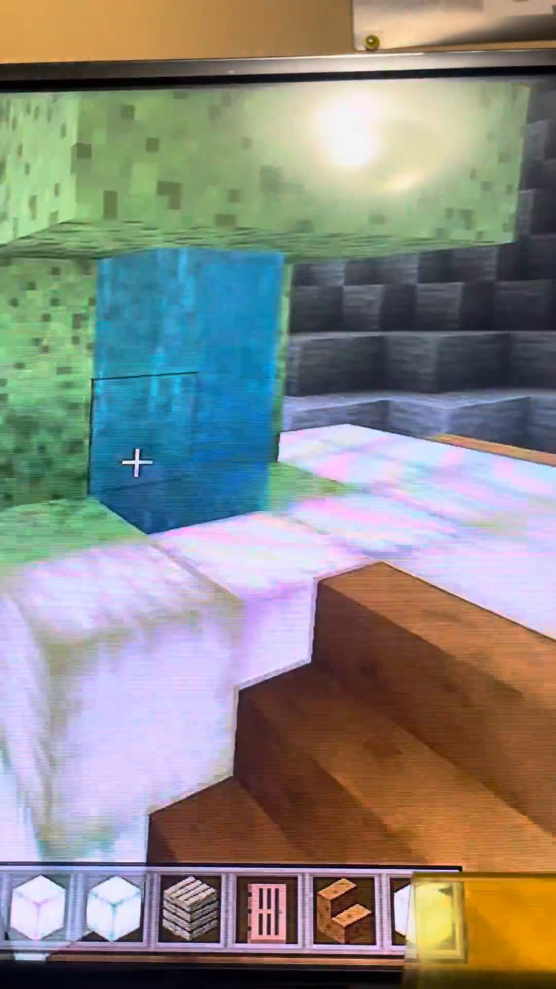
- Turn away from the grass and water to face the grey stone cave wall
{"action": "key", "text": "Right"}
{"action": "key", "text": "Right"}
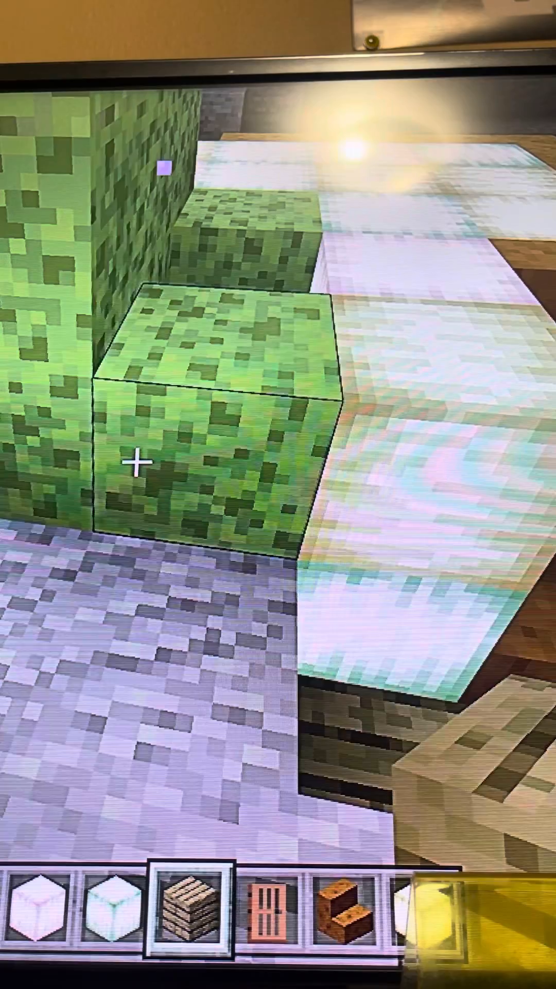
- Break the leaf block to uncover the oak planks and bring up the inventory screen
{"action": "left_click", "coordinate": [136, 461]}
{"action": "key", "text": "e"}
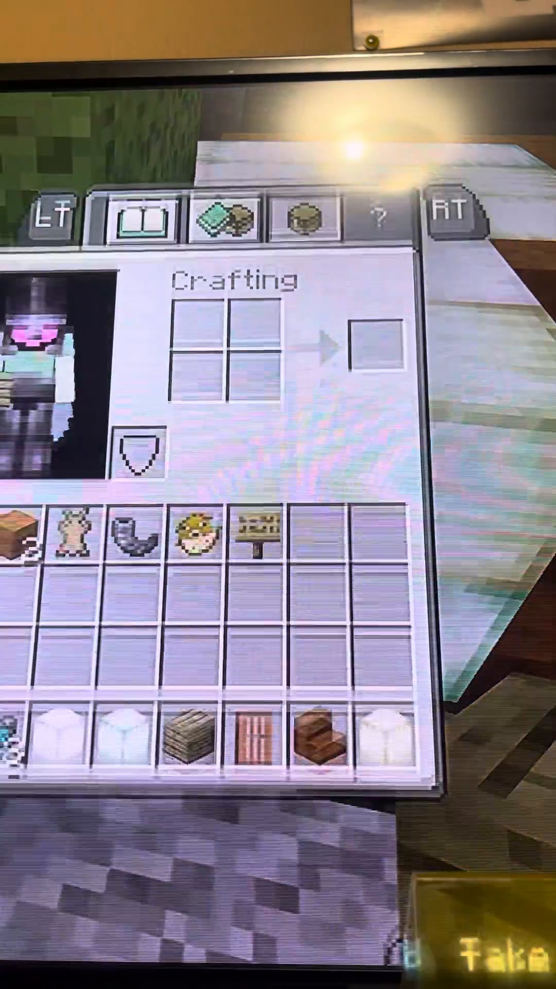
{"action": "key", "text": "Escape"}
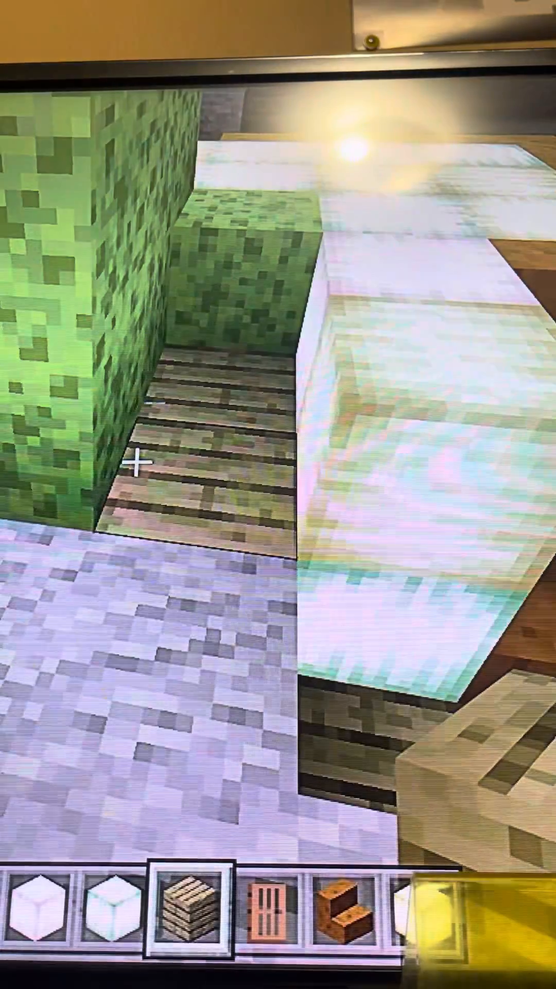
{"action": "key", "text": "e"}
{"action": "key", "text": "Escape"}
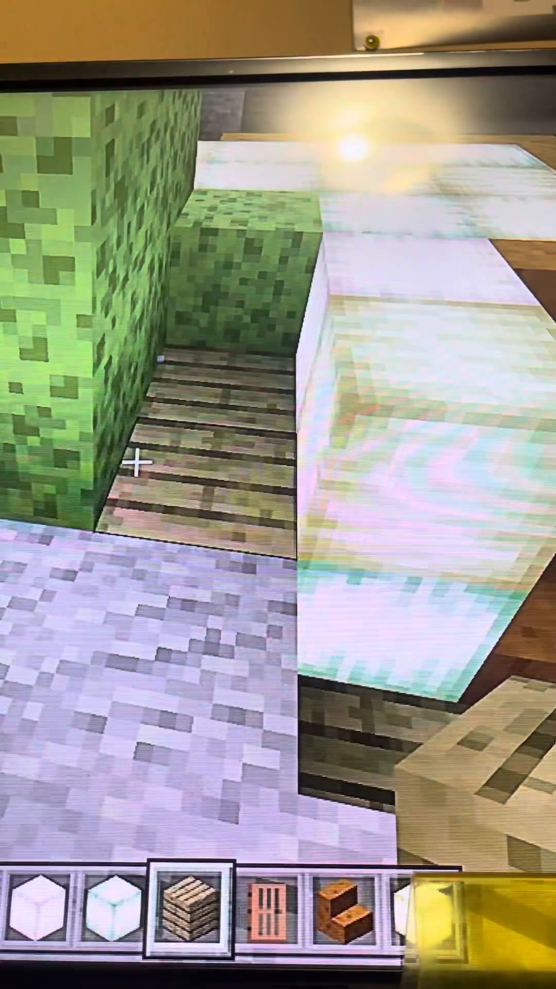
{"action": "key", "text": "e"}
{"action": "key", "text": "Escape"}
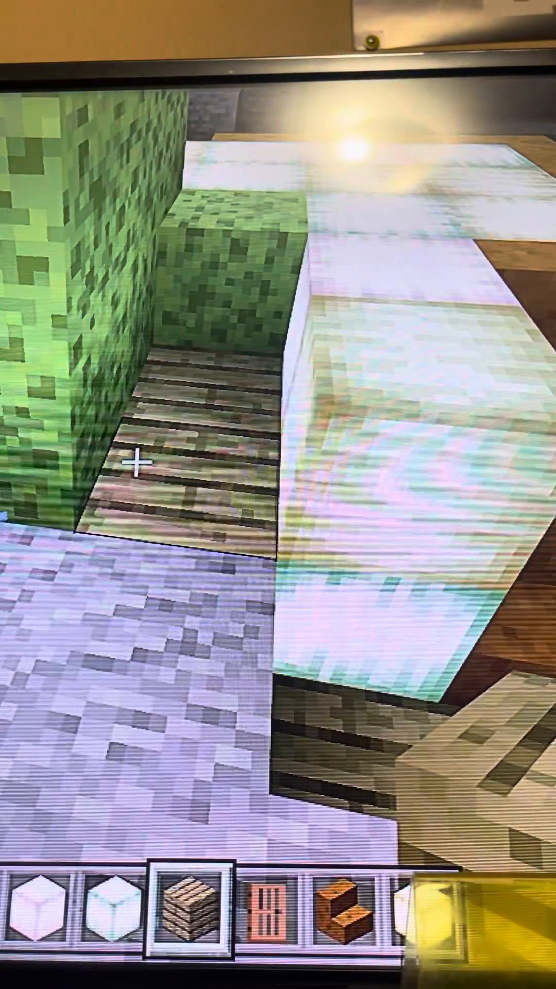
{"action": "key", "text": "e"}
- Search the recipe book catalogue for 'sponge', finding no recipes listed
{"action": "key", "text": "Down"}
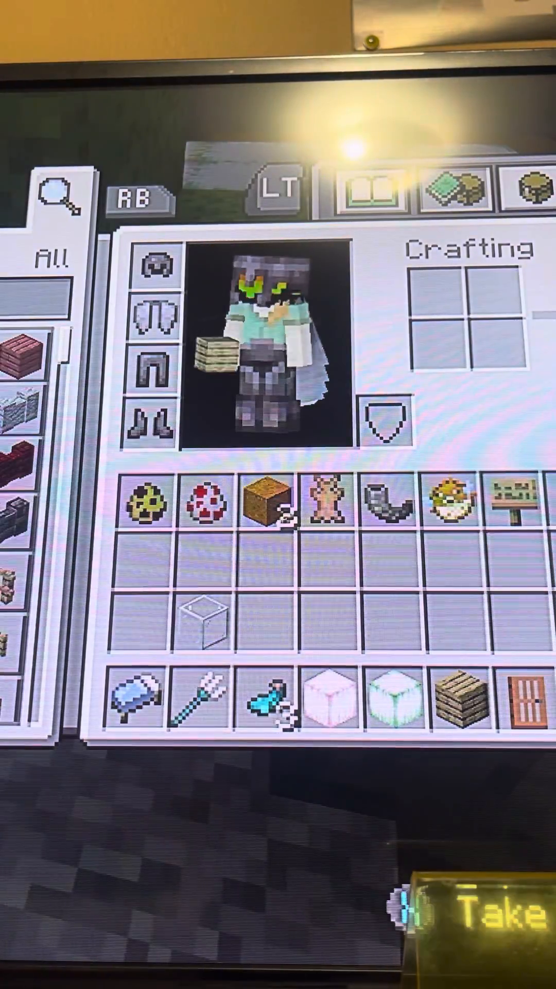
{"action": "key", "text": "x"}
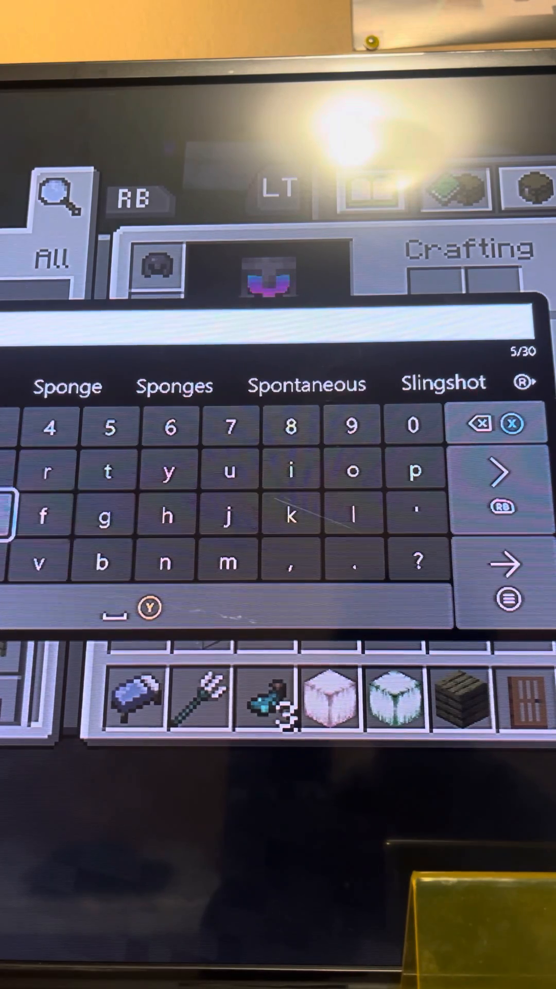
{"action": "key", "text": "Return"}
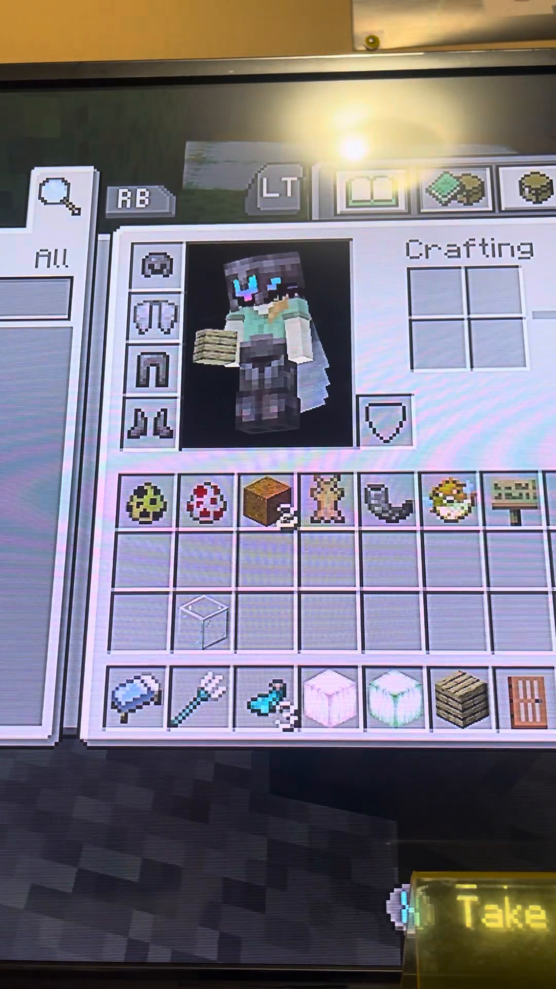